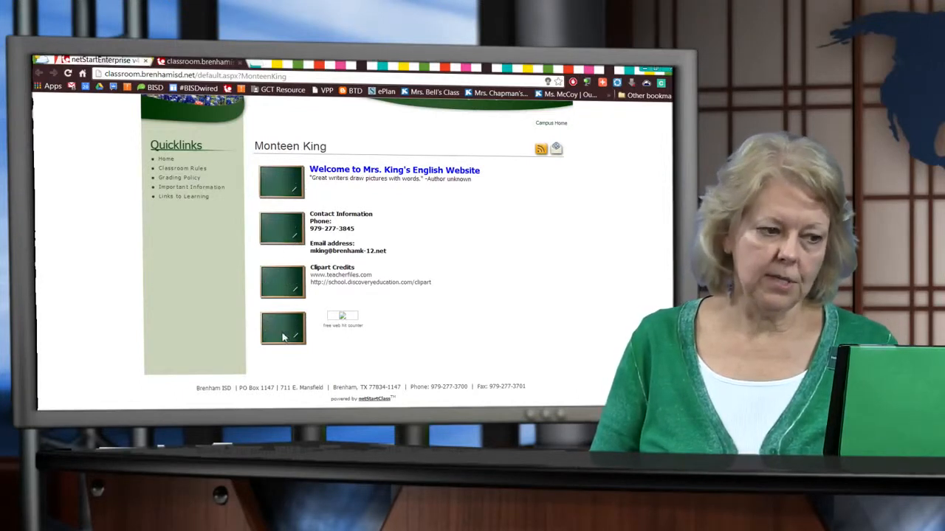
Step: View the available section layouts for the Home page in the content editor, keeping the current layout
click(96, 61)
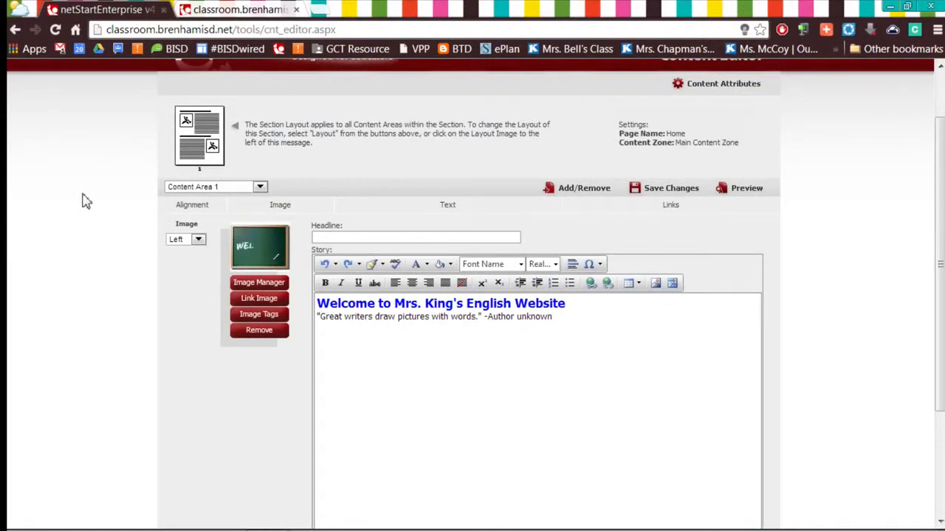
scroll(85, 200, down, 1)
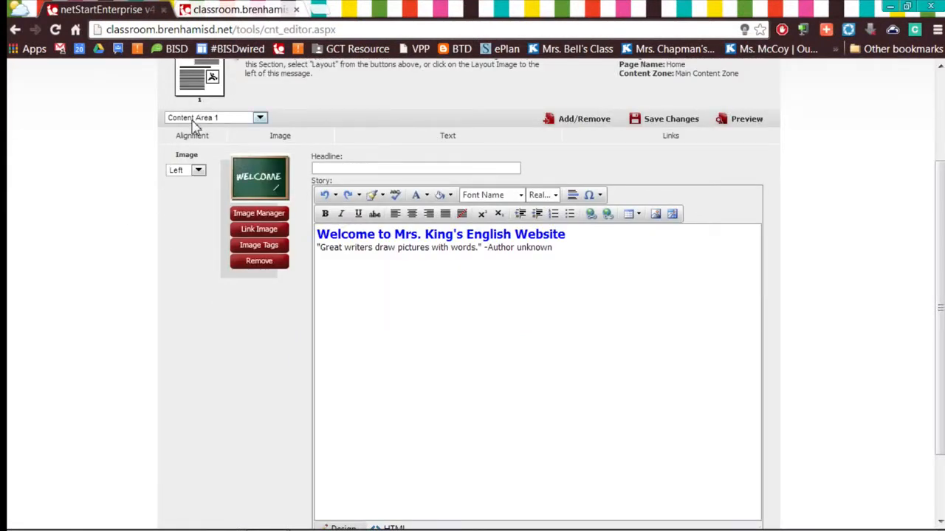
scroll(293, 119, up, 1)
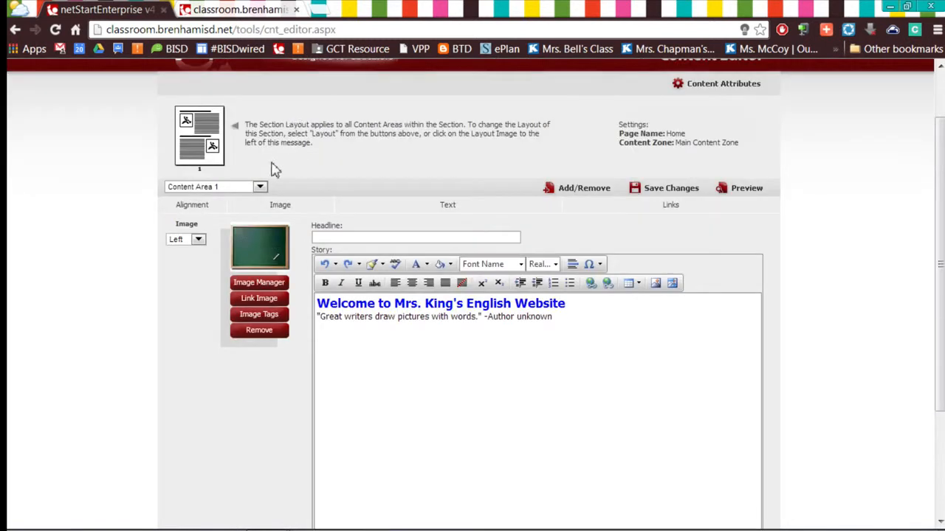
click(192, 141)
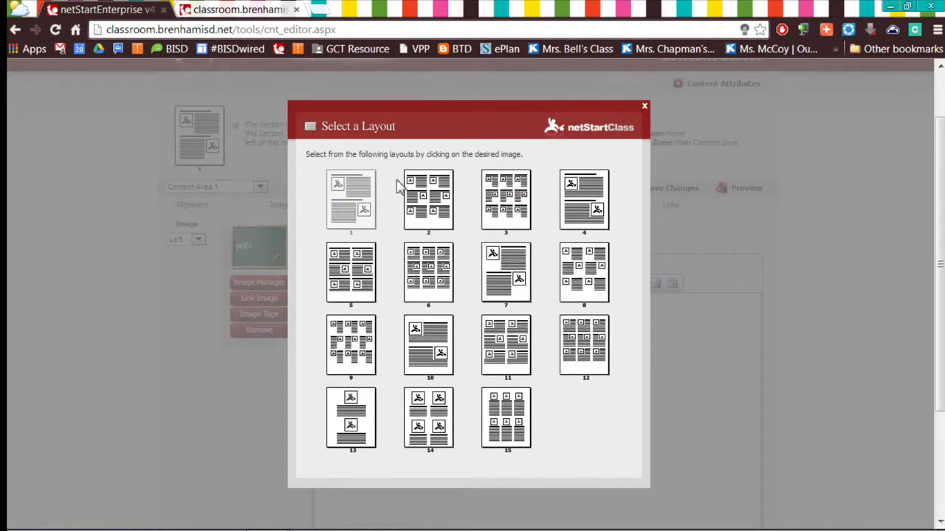
click(645, 108)
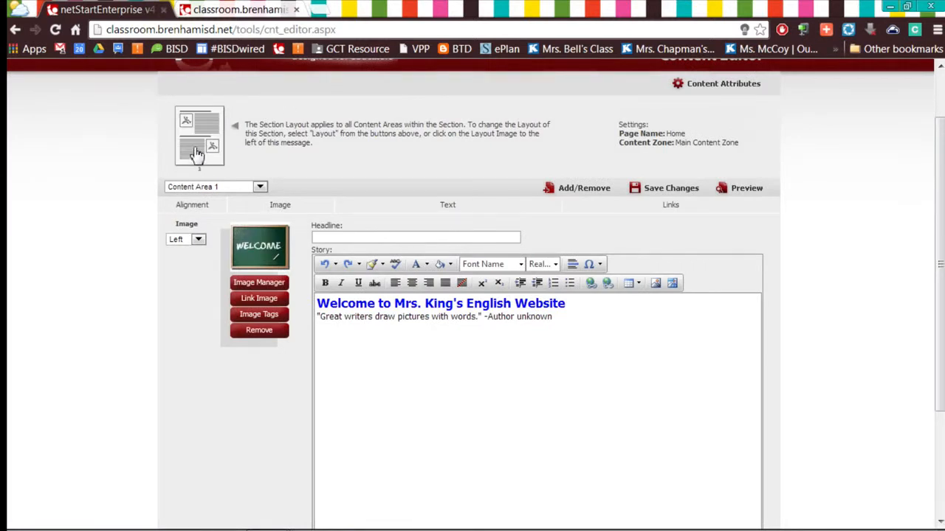
Step: Review Content Area 2 and Content Area 1 in the editor and compare them with the published class page
click(260, 187)
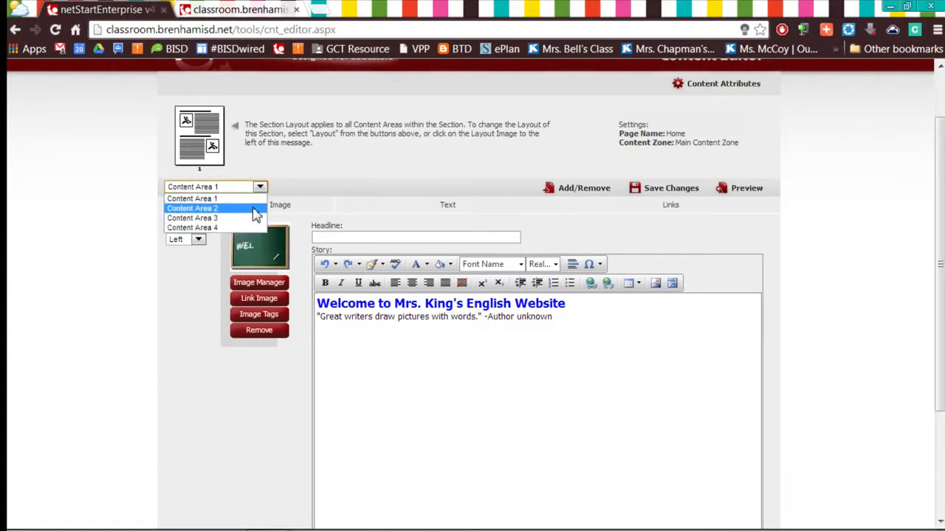
click(254, 209)
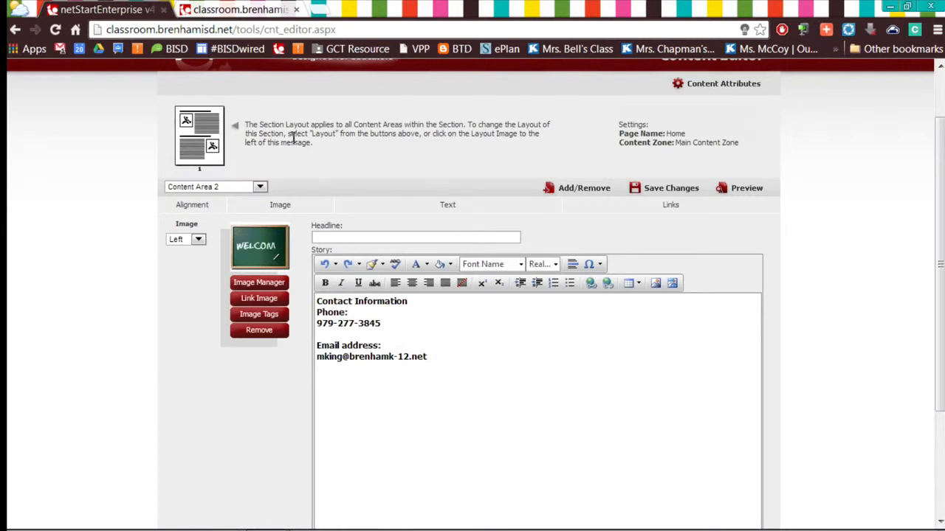
click(218, 10)
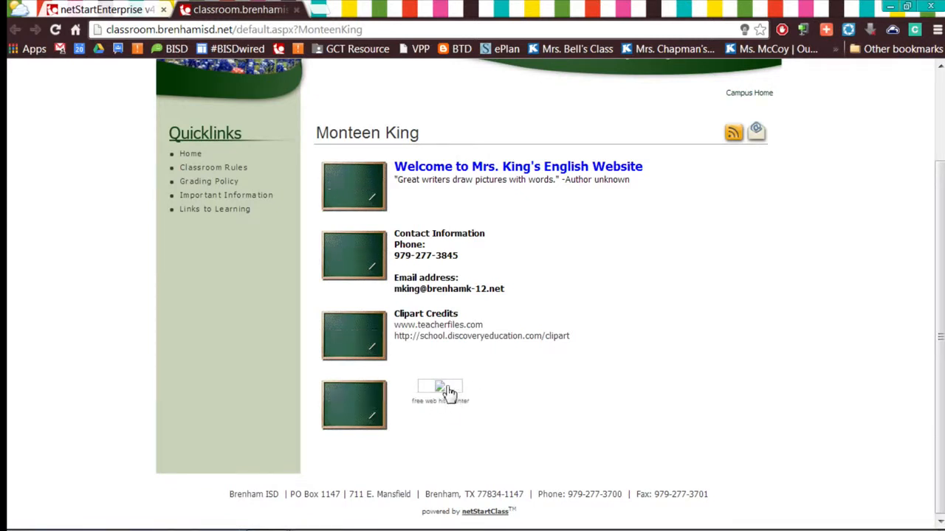
click(117, 13)
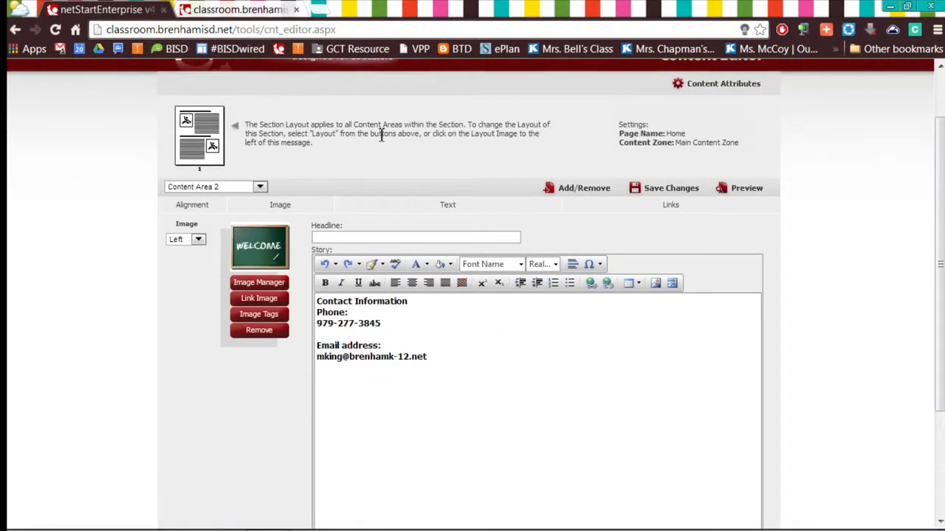
scroll(381, 142, up, 1)
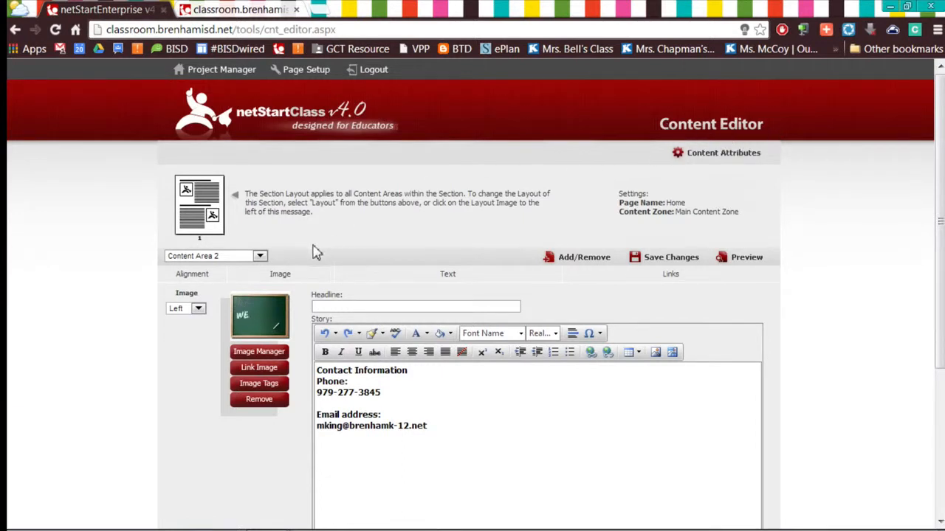
click(259, 256)
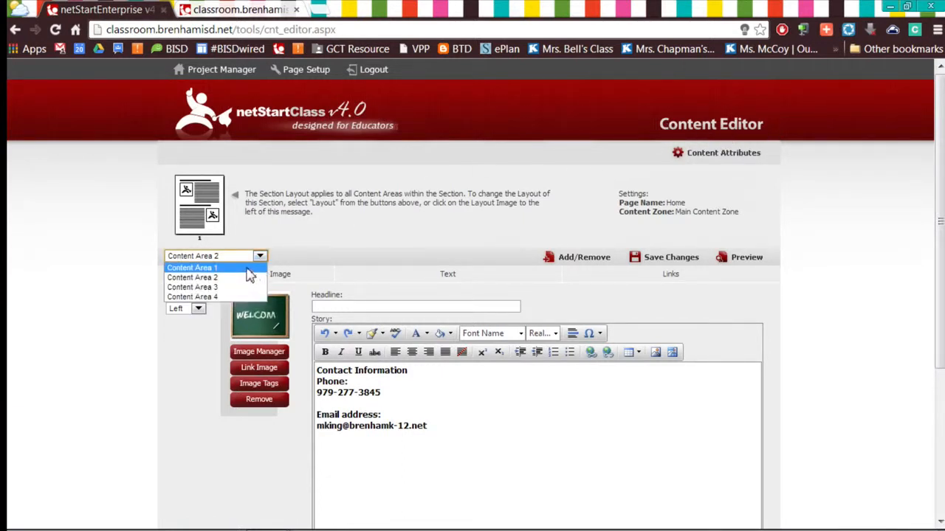
click(251, 270)
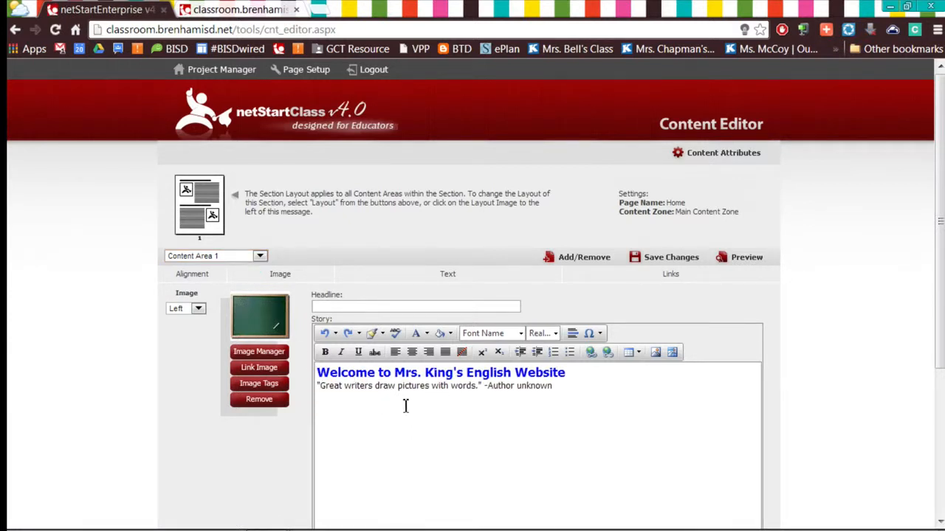
Step: Copy the entire contact information block from the story text of Content Area 2
click(260, 257)
click(249, 278)
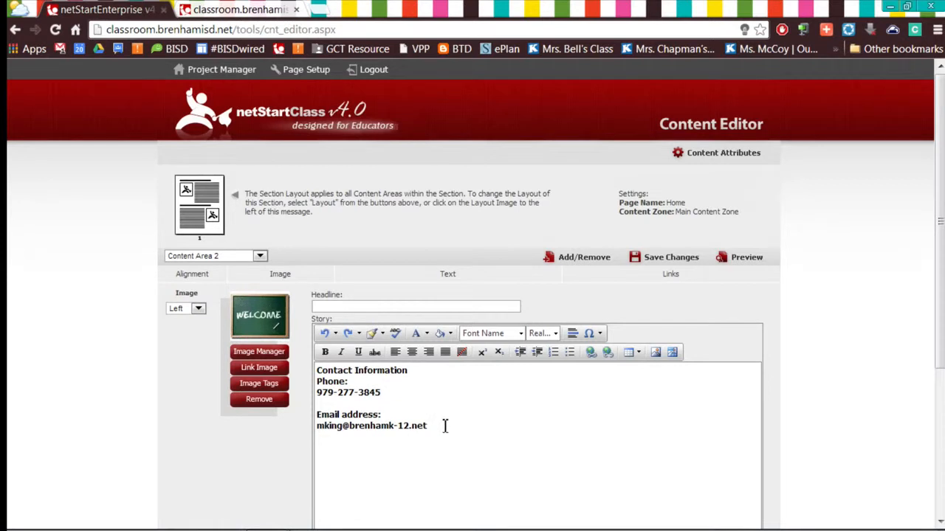
drag(442, 431, 317, 371)
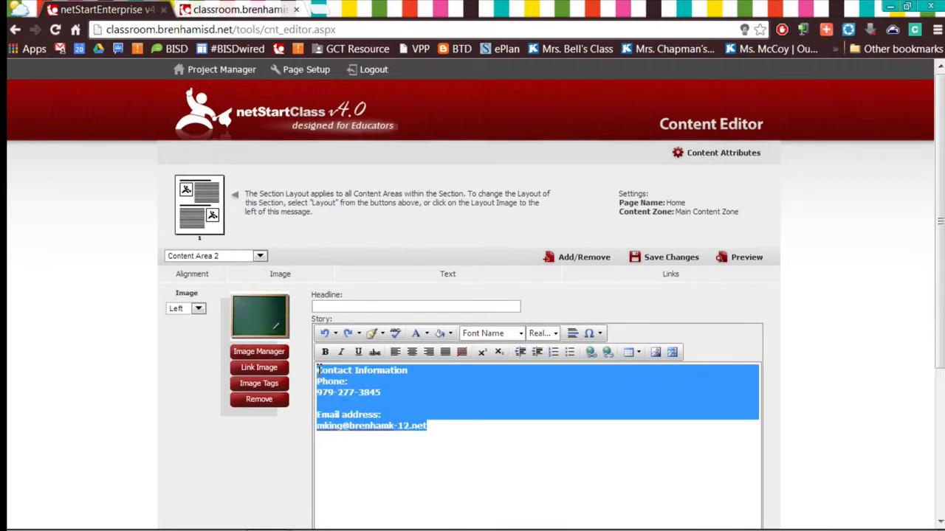
right_click(344, 392)
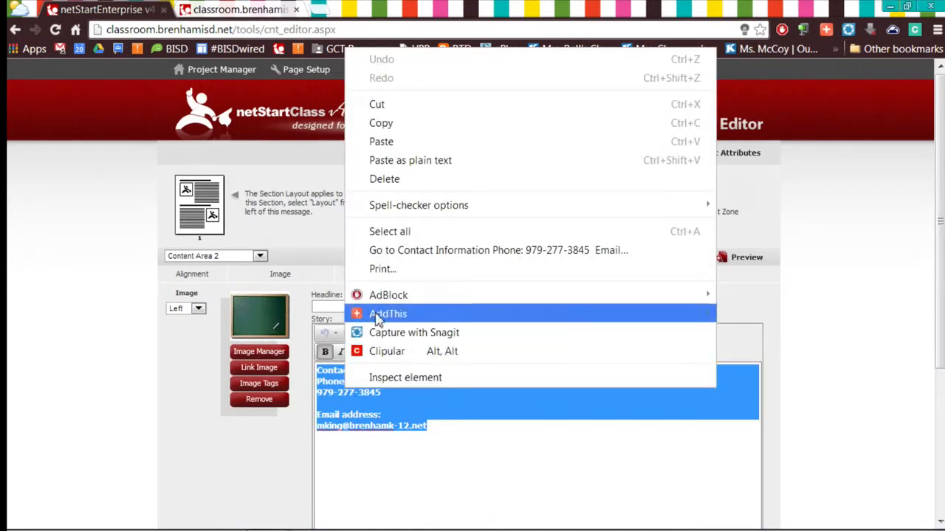
click(392, 130)
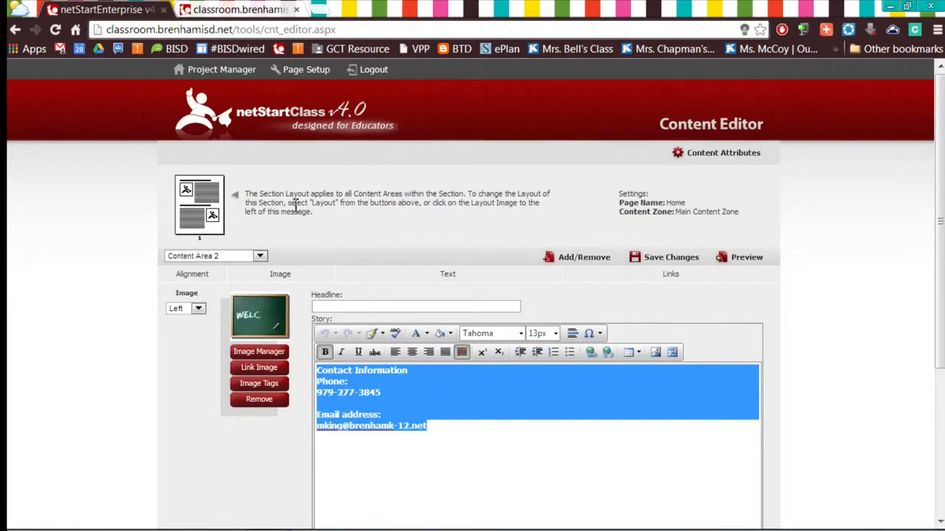
Step: Paste the copied contact information into Content Area 1 on a new line below the writers quote
click(260, 256)
click(260, 268)
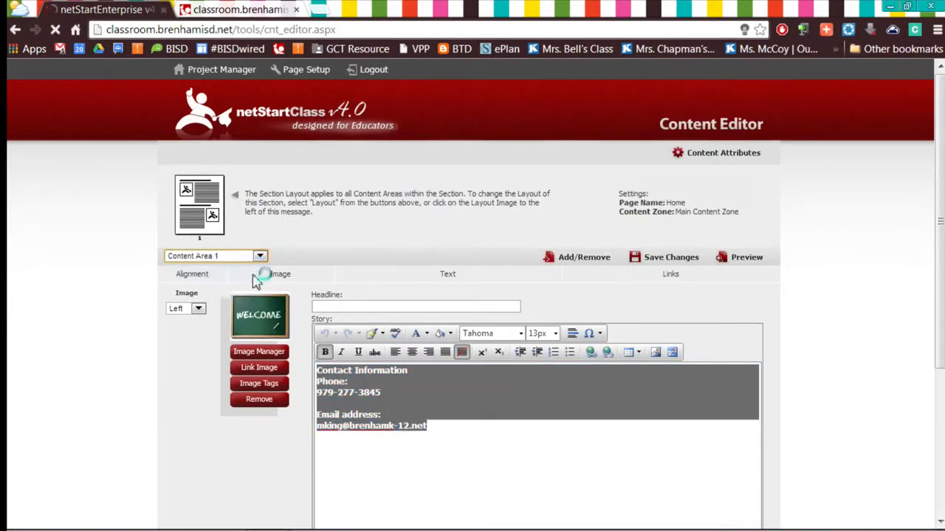
click(562, 390)
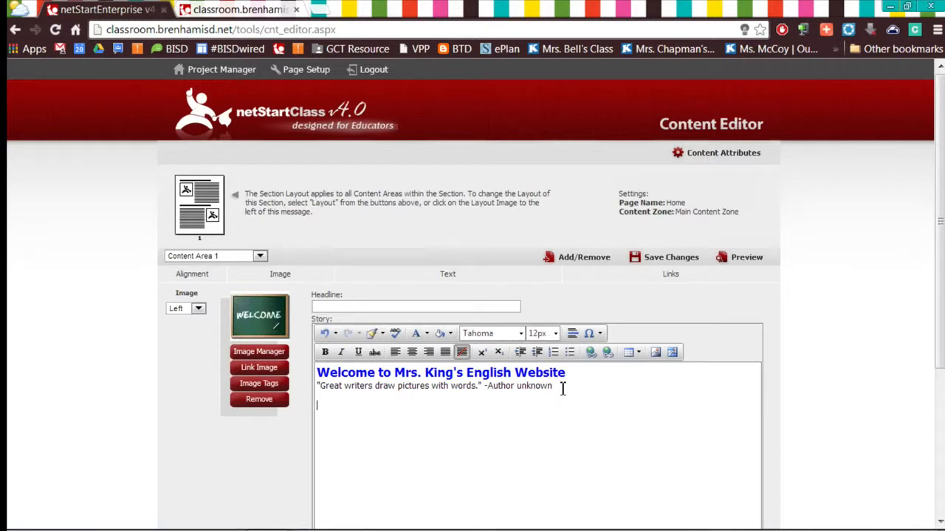
key(ctrl+v)
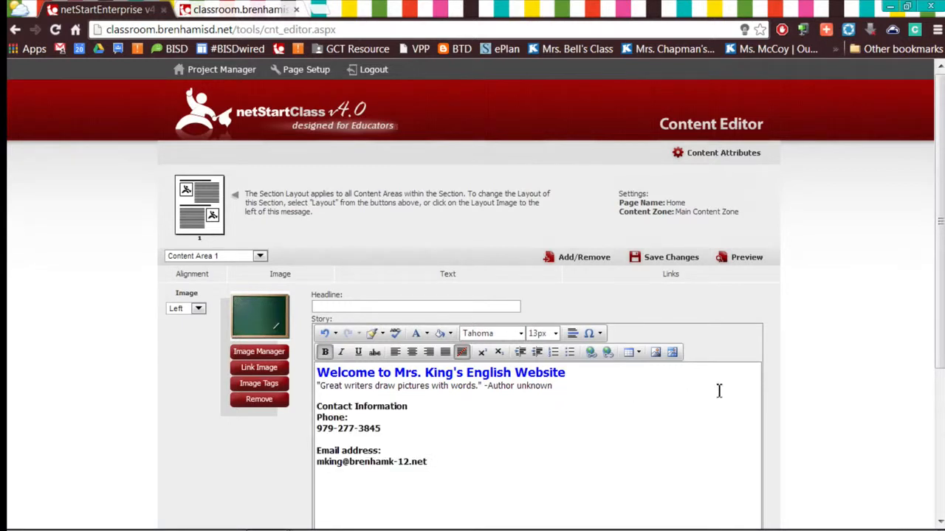
Step: Copy the Clipart Credits heading and its two web addresses from Content Area 3
scroll(472, 295, down, 2)
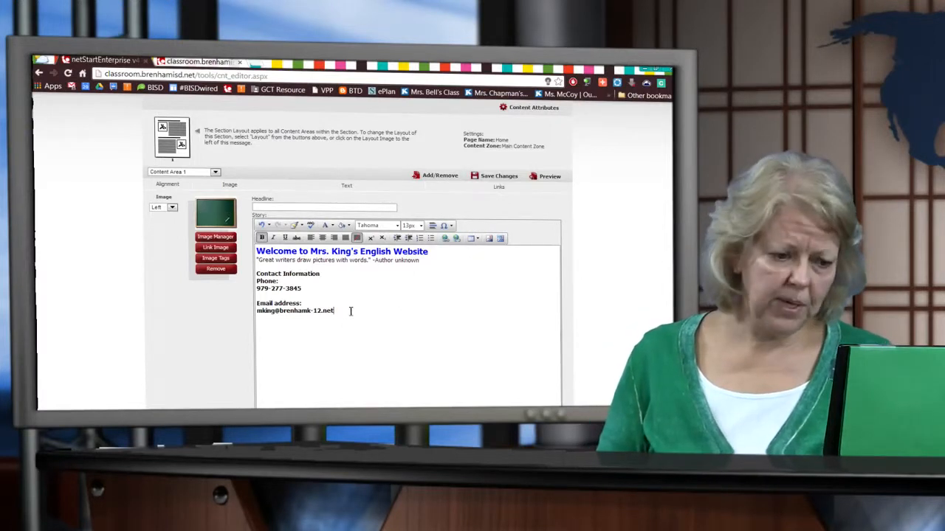
click(216, 172)
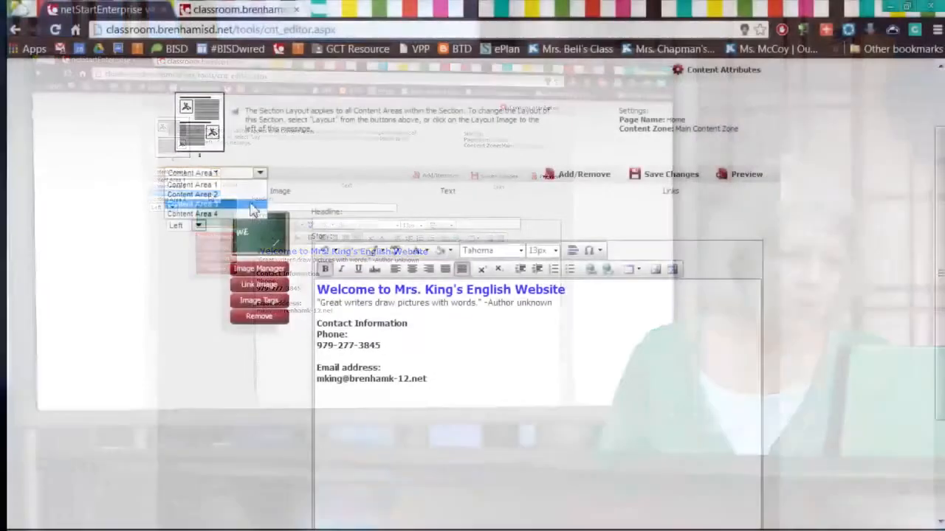
click(209, 195)
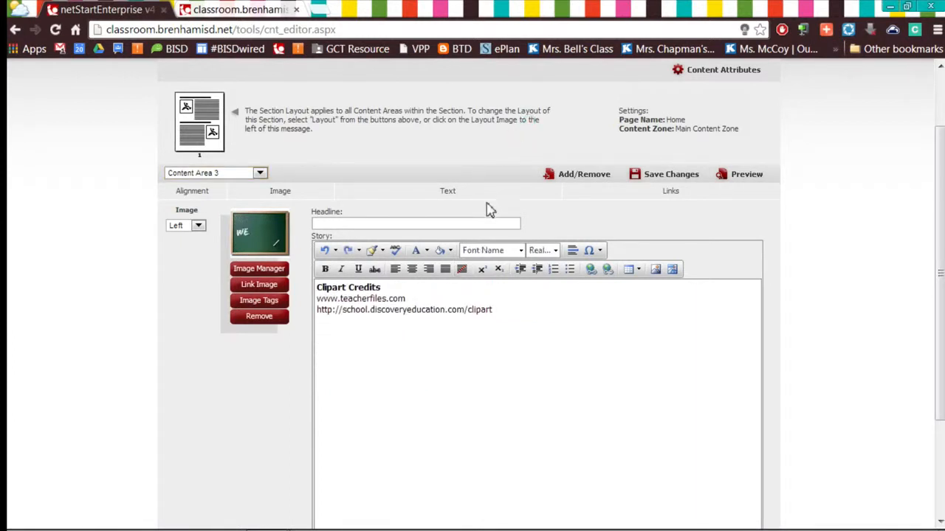
drag(500, 311, 316, 287)
right_click(356, 304)
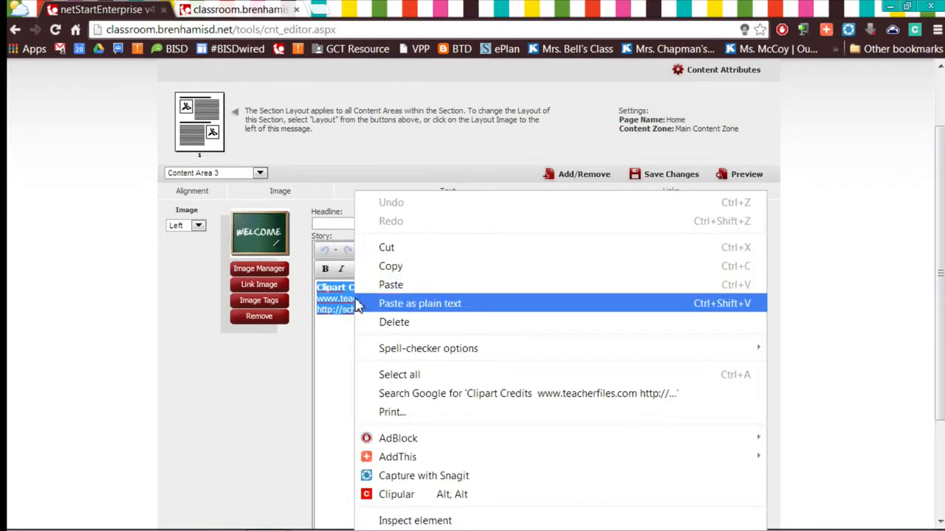
click(389, 268)
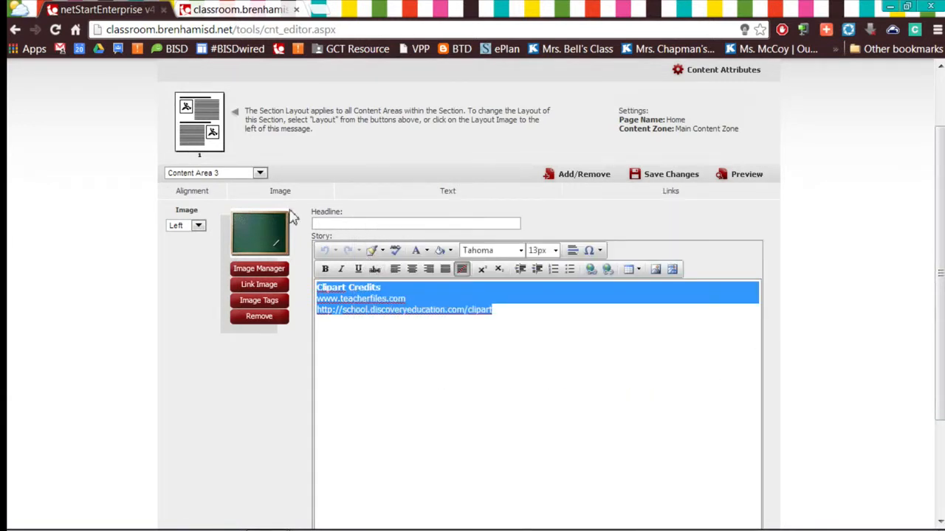
Step: Paste the copied Clipart Credits into Content Area 1 on a new line below the e-mail address
click(260, 174)
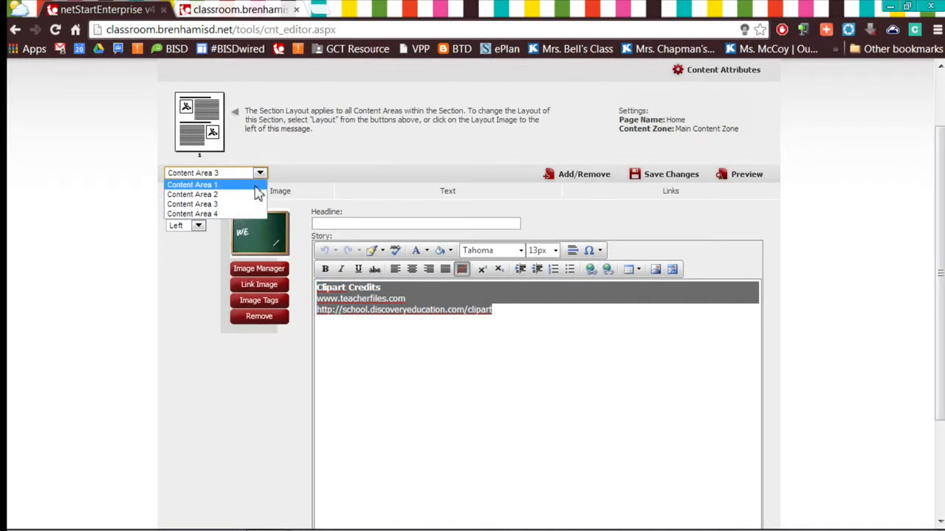
click(258, 182)
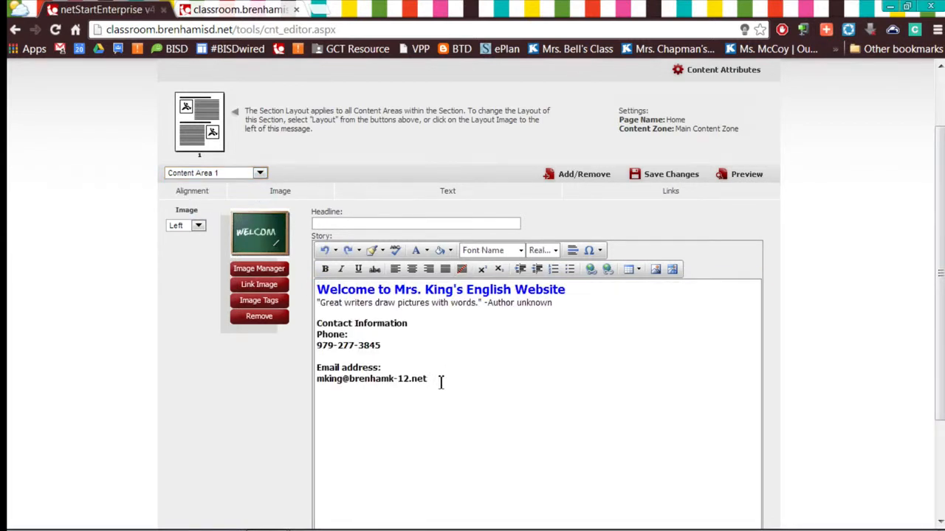
key(Return)
key(Return)
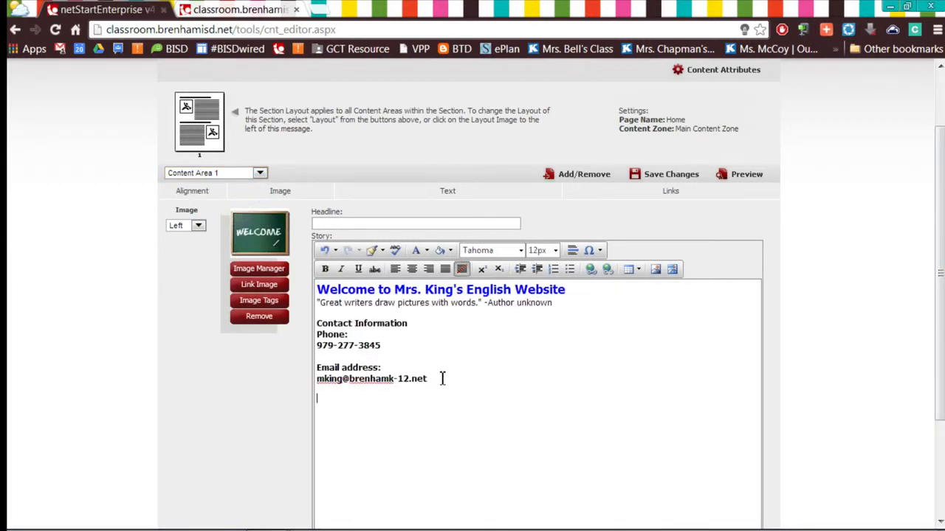
key(ctrl+v)
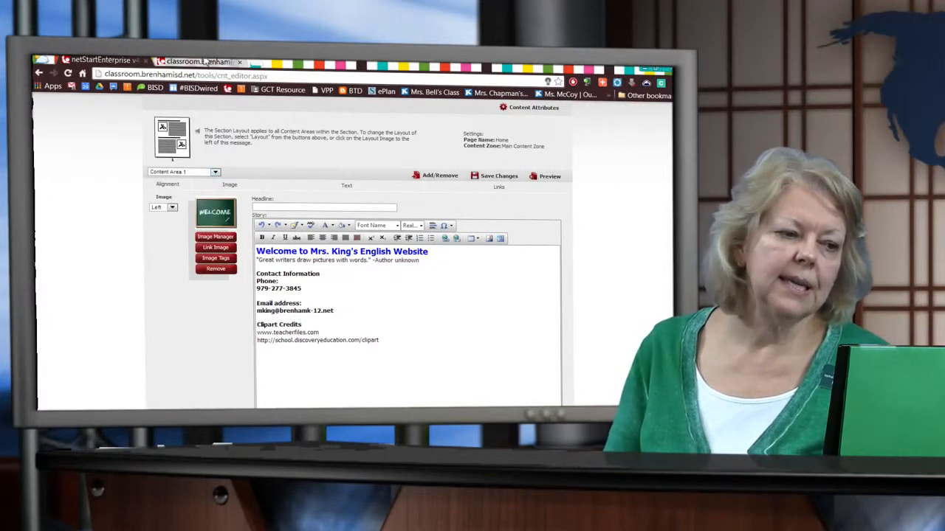
Step: Check the hit counter area on the published page, then preview the edited Home page and look through its content areas
click(124, 61)
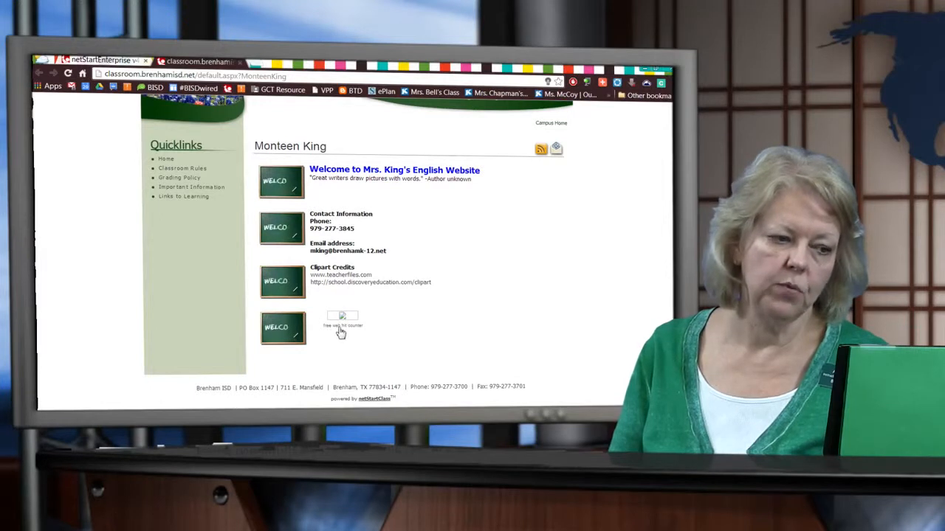
click(118, 61)
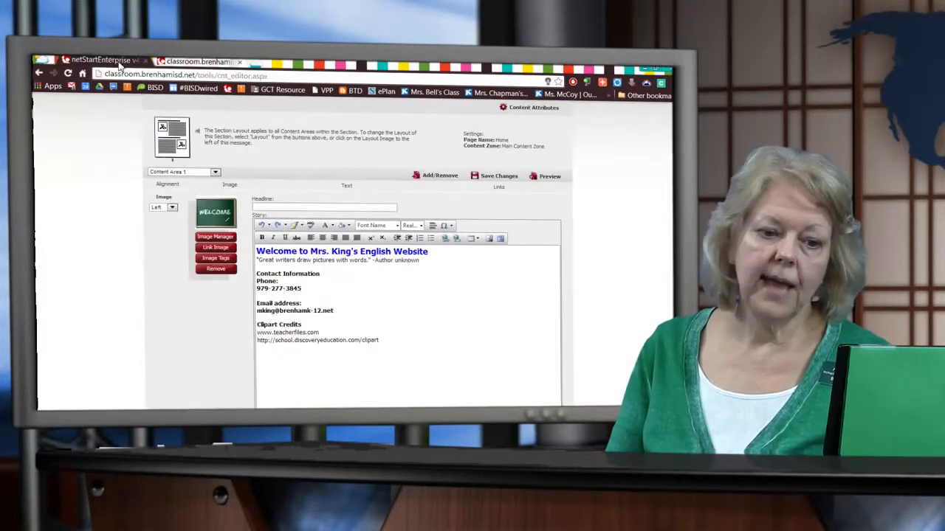
click(543, 180)
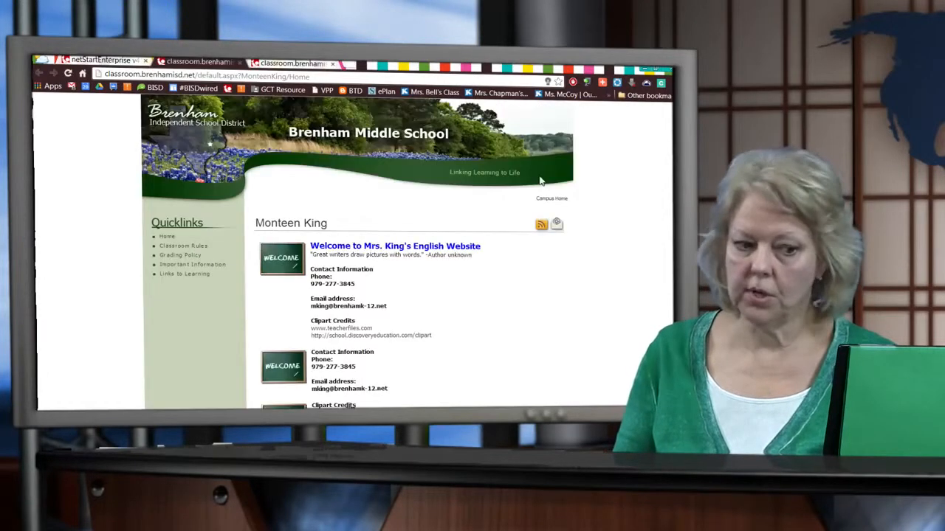
scroll(521, 249, down, 2)
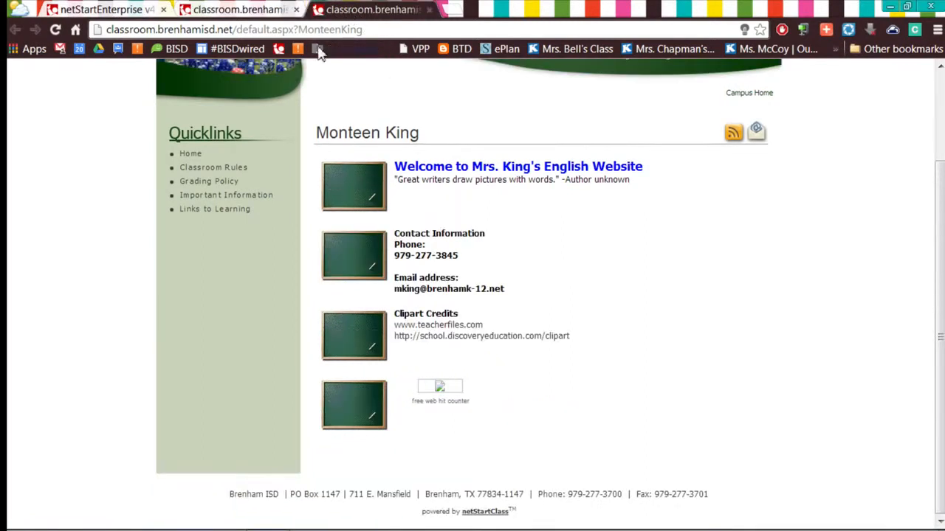
Step: Return to the content editor and remove Content Area 2, the one holding the duplicate contact information, from the section
click(133, 15)
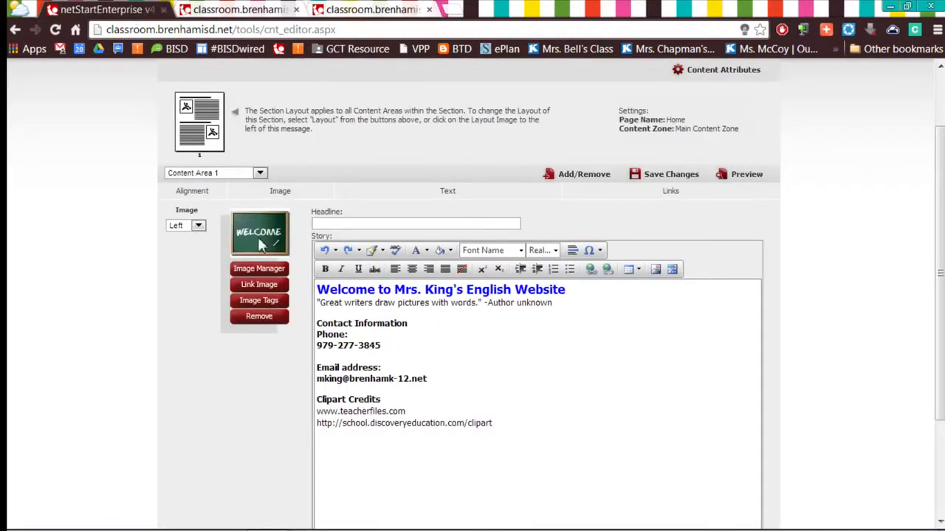
click(260, 175)
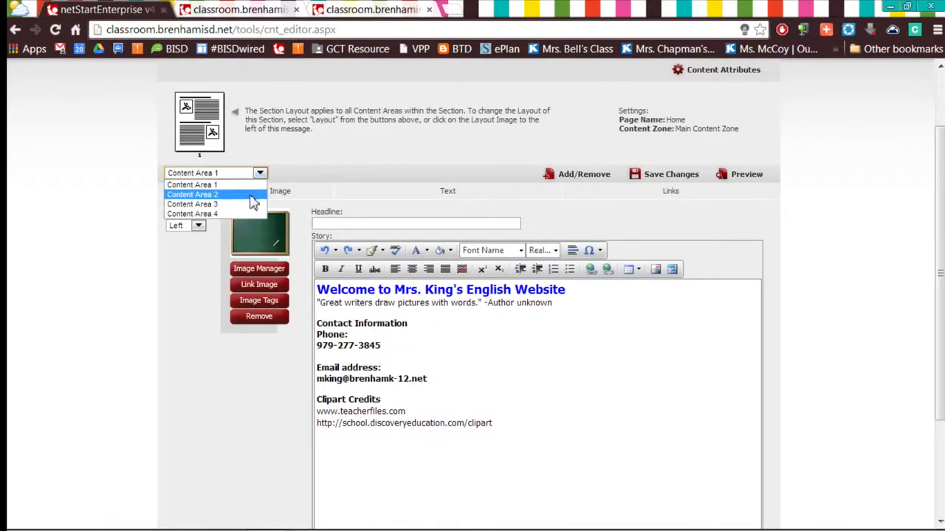
click(251, 195)
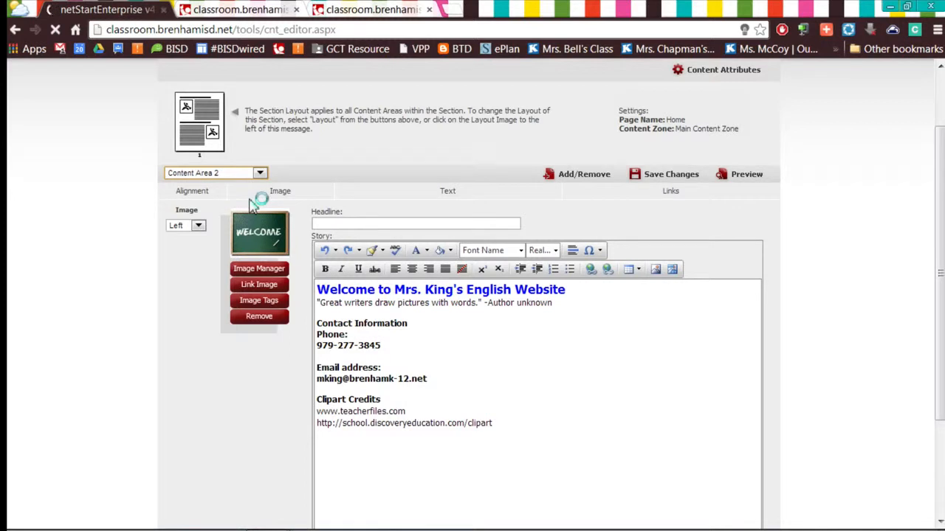
click(584, 176)
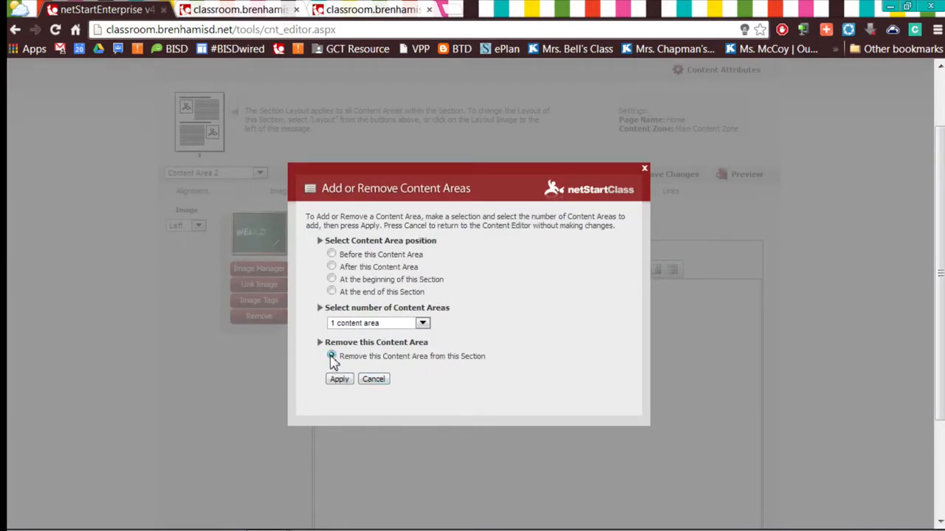
click(340, 382)
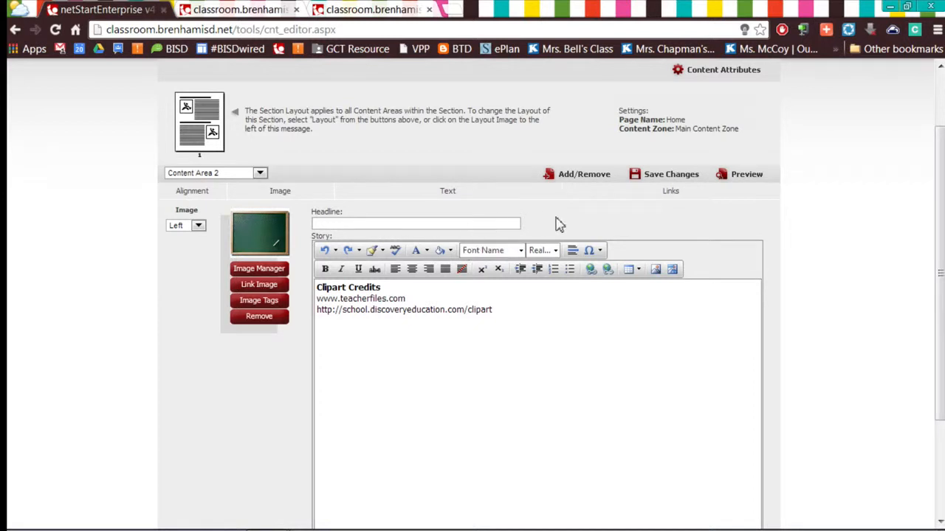
Step: Remove the content area holding the duplicate Clipart Credits from the Home page section
click(582, 178)
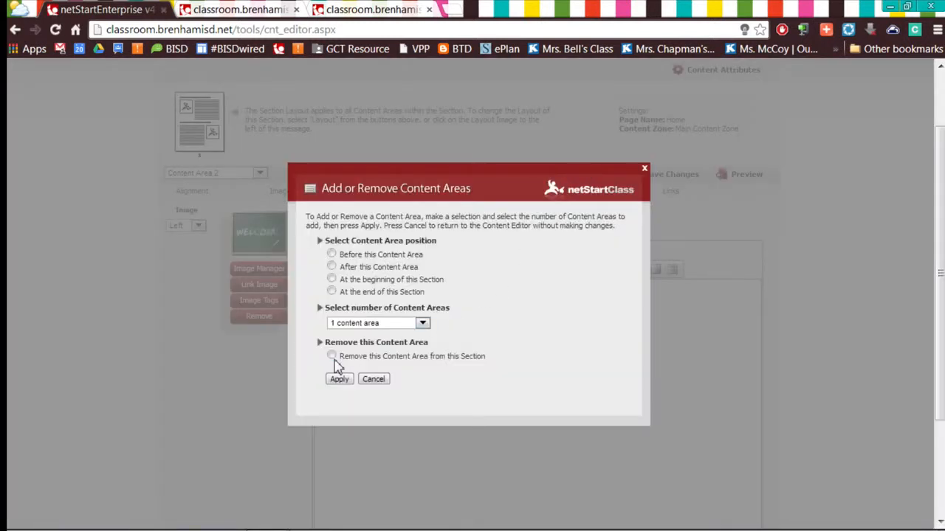
click(331, 355)
click(340, 379)
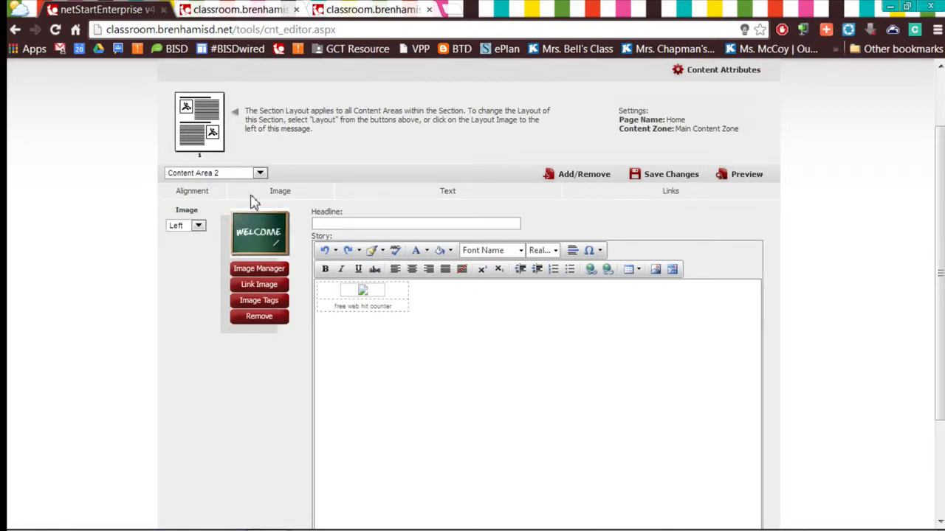
Step: Remove the content area holding the free web hit counter from the Home page section
click(566, 177)
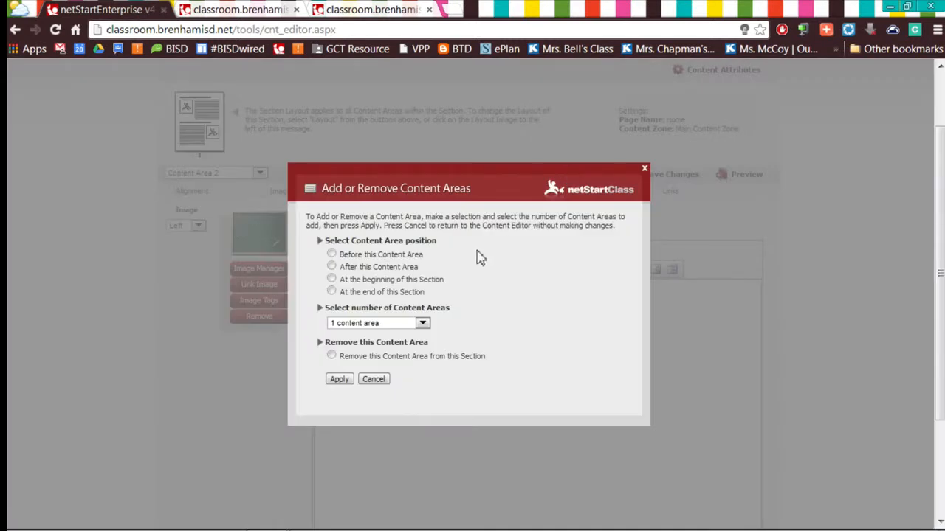
click(331, 356)
click(339, 380)
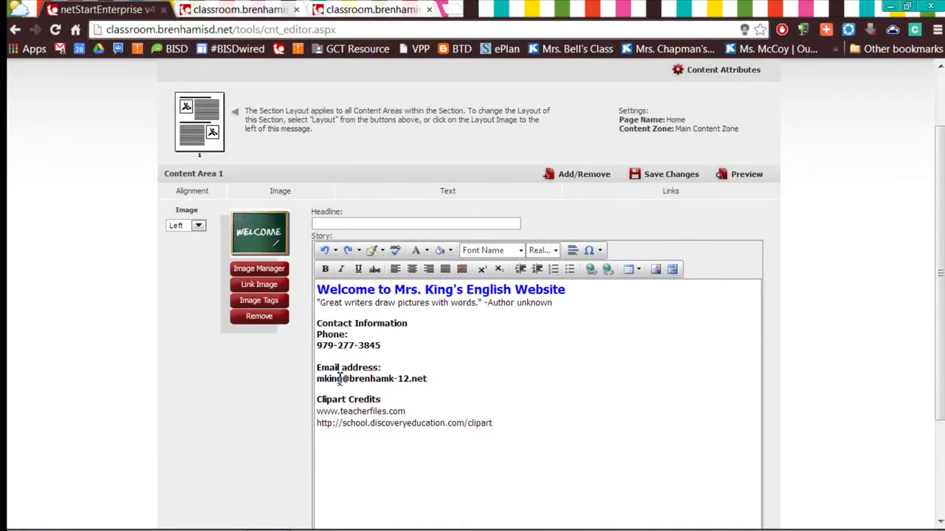
Step: Save the changes to the Home page content and preview the page
click(661, 177)
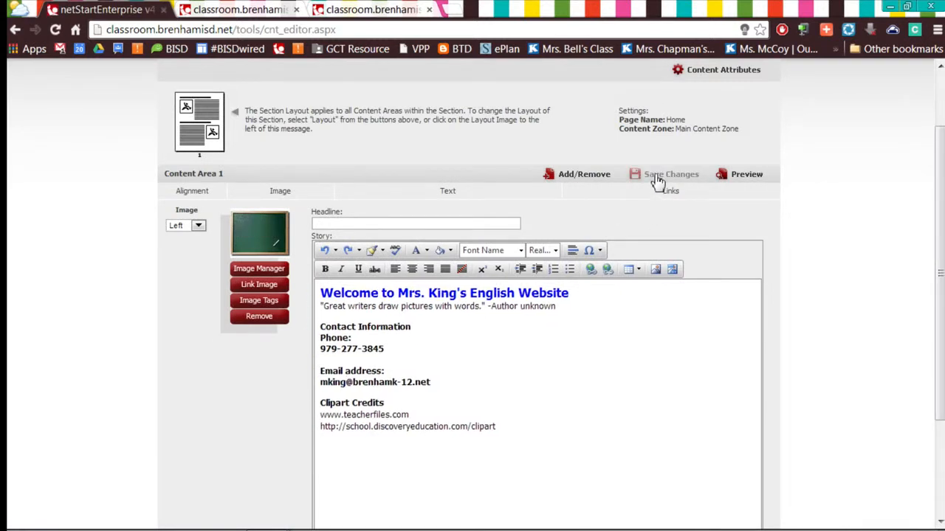
click(731, 181)
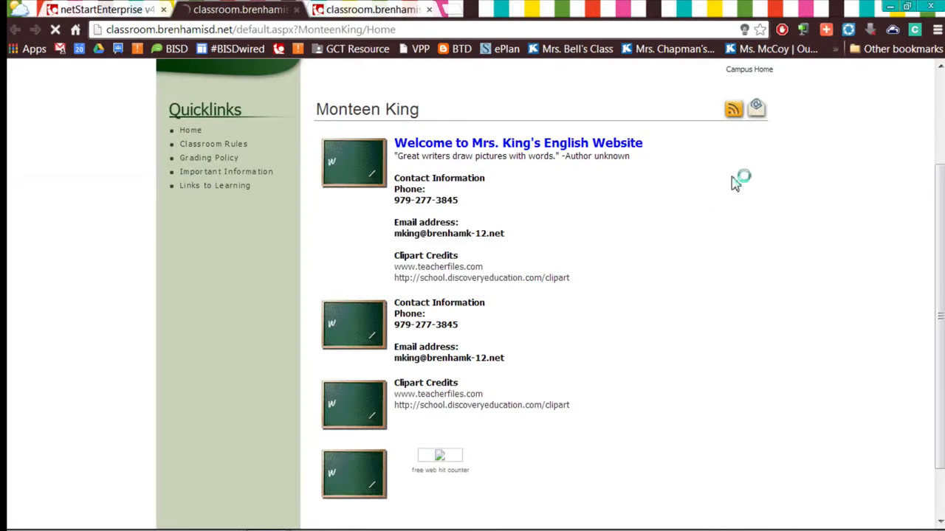